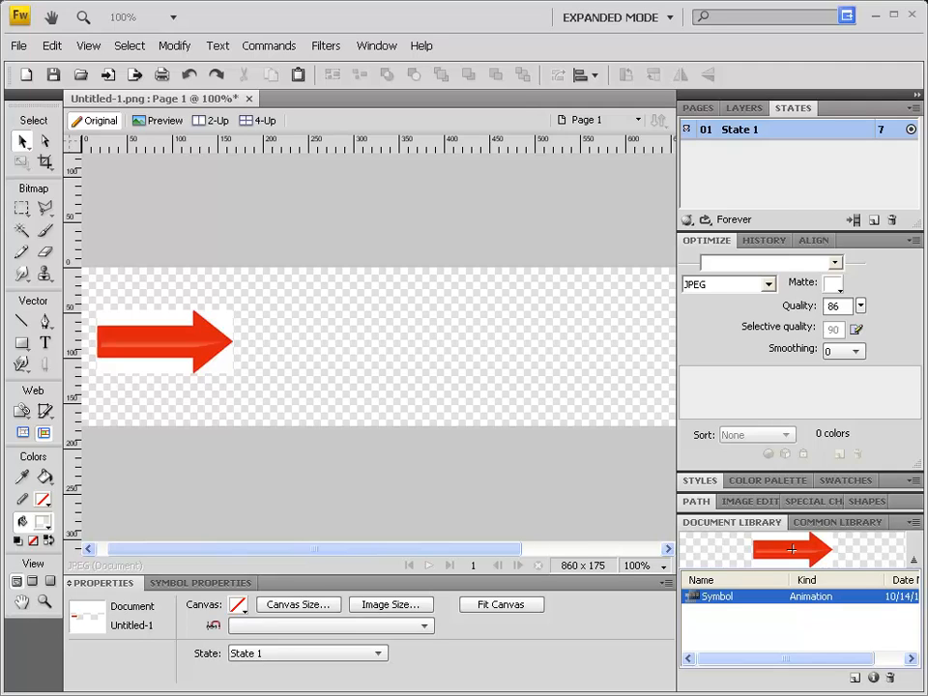
- Undo the arrow's existing animation and the last canvas change, restoring the plain arrow bitmap
key("ctrl+z")
key("ctrl+z")
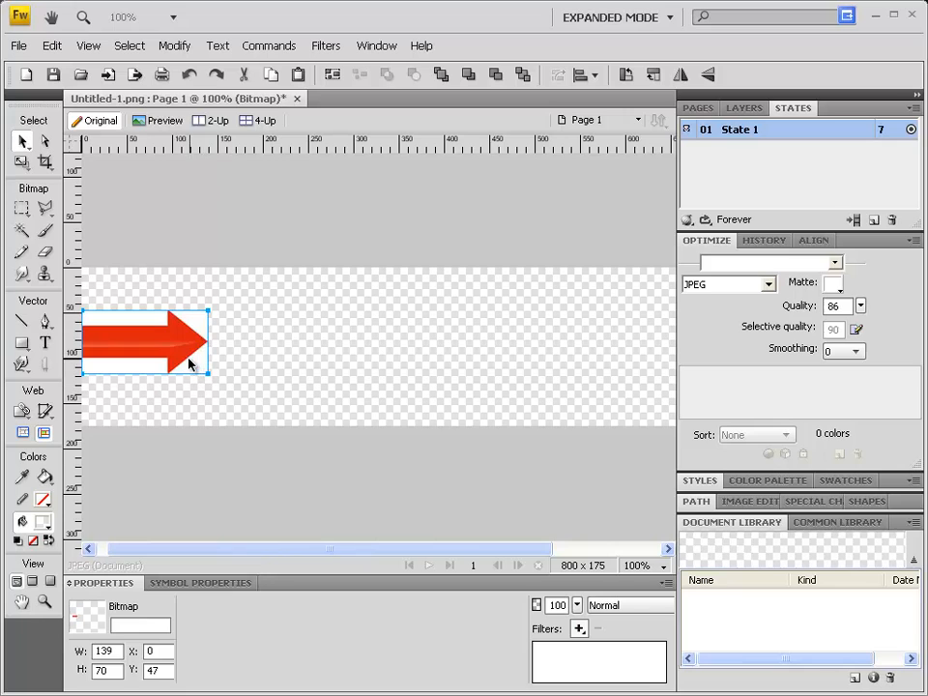
left_click(174, 45)
mouse_move(174, 66)
left_click(480, 86)
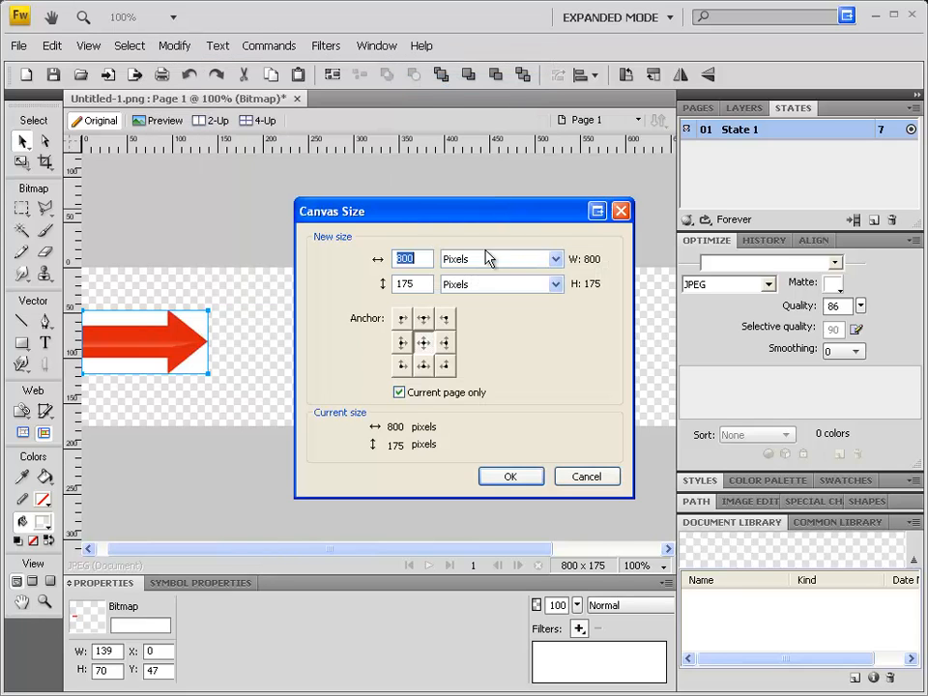
left_click(584, 477)
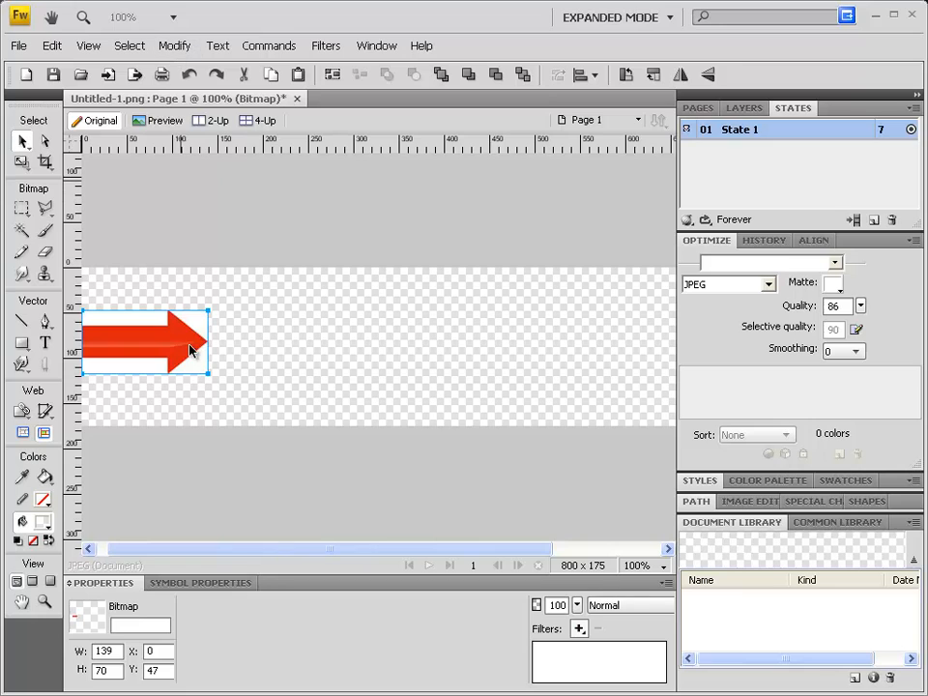
- Animate the arrow over 10 states, adding the missing states, and stretch its motion path horizontally to an overall width of about 699 px
left_click(174, 49)
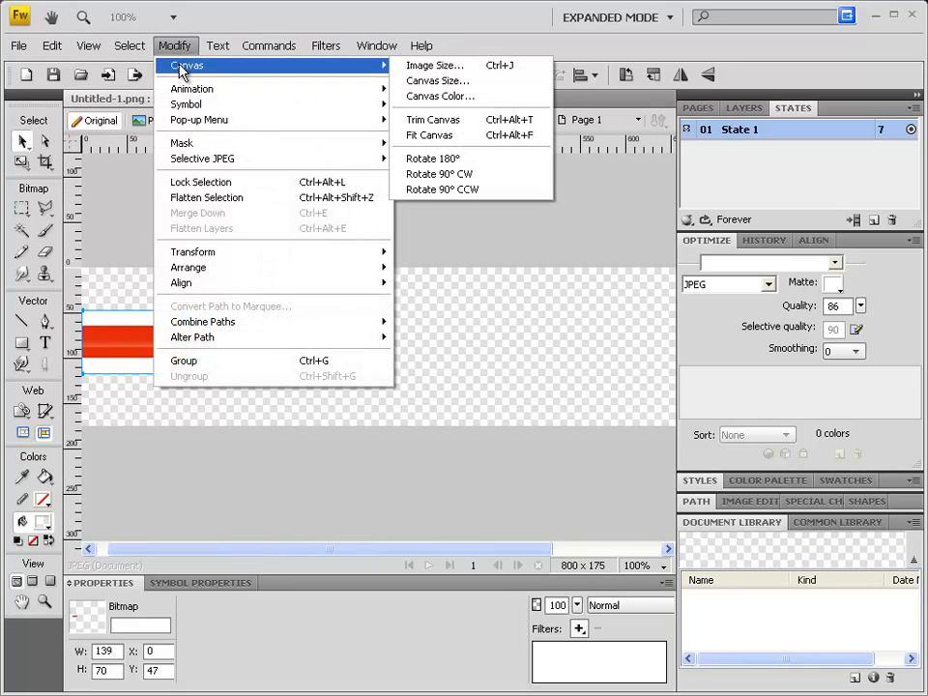
mouse_move(179, 92)
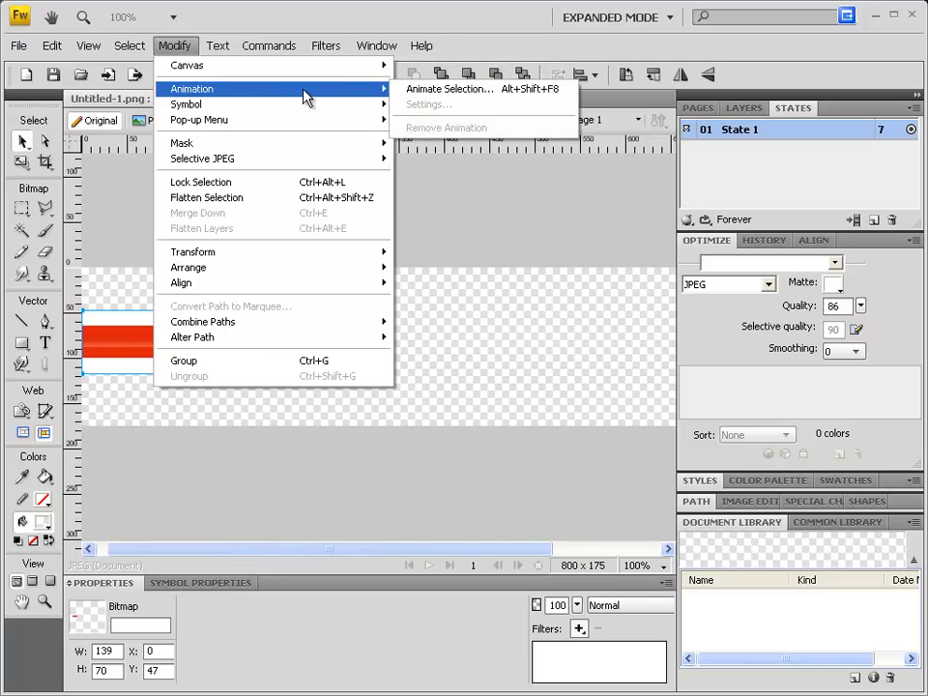
left_click(467, 98)
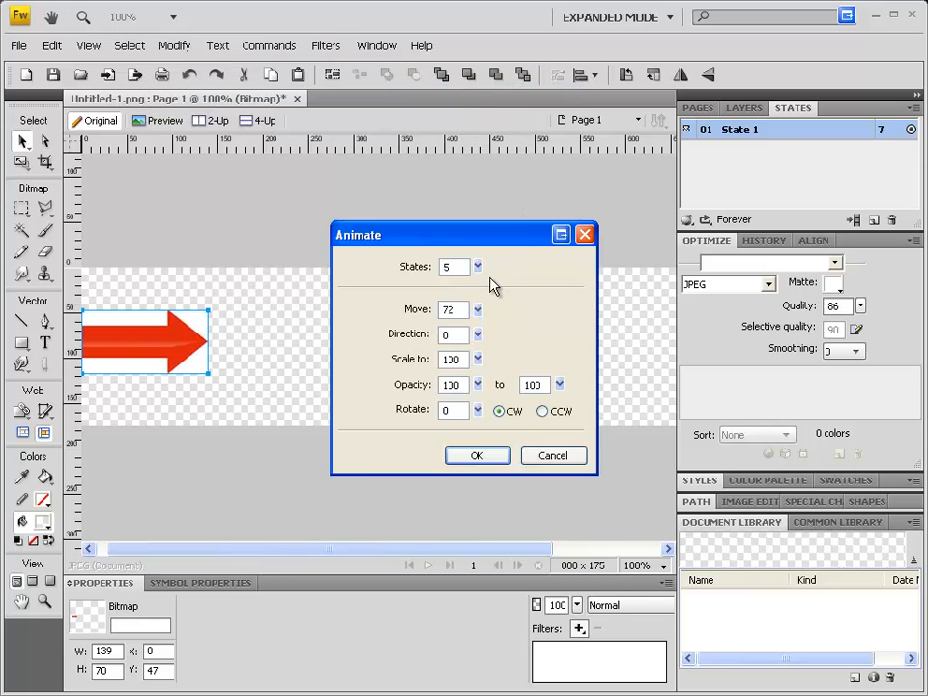
left_click_drag(477, 271, 480, 268)
left_click_drag(478, 334, 462, 358)
left_click(490, 462)
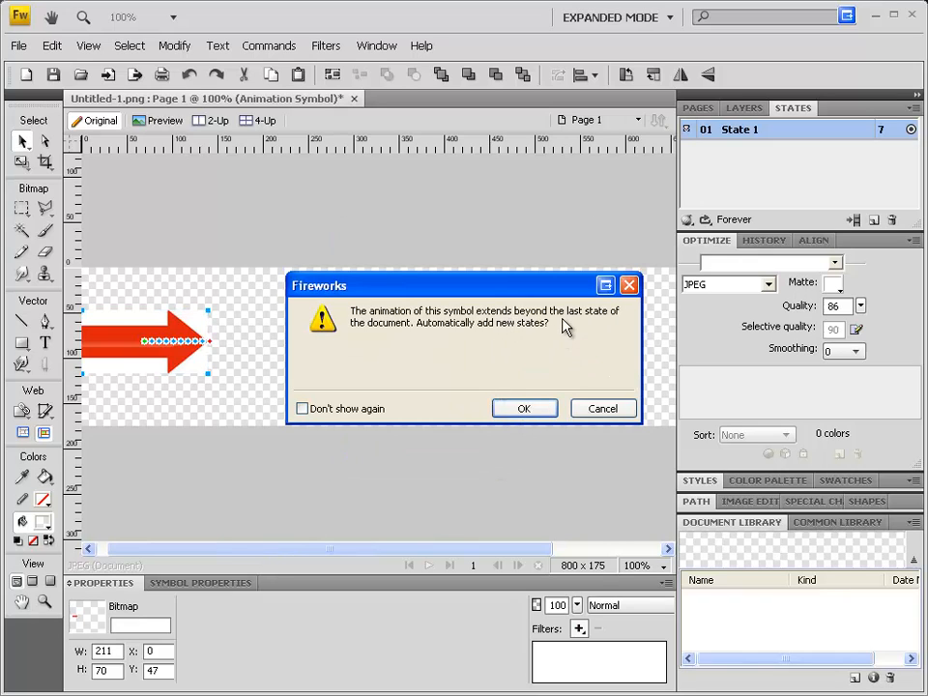
left_click(538, 408)
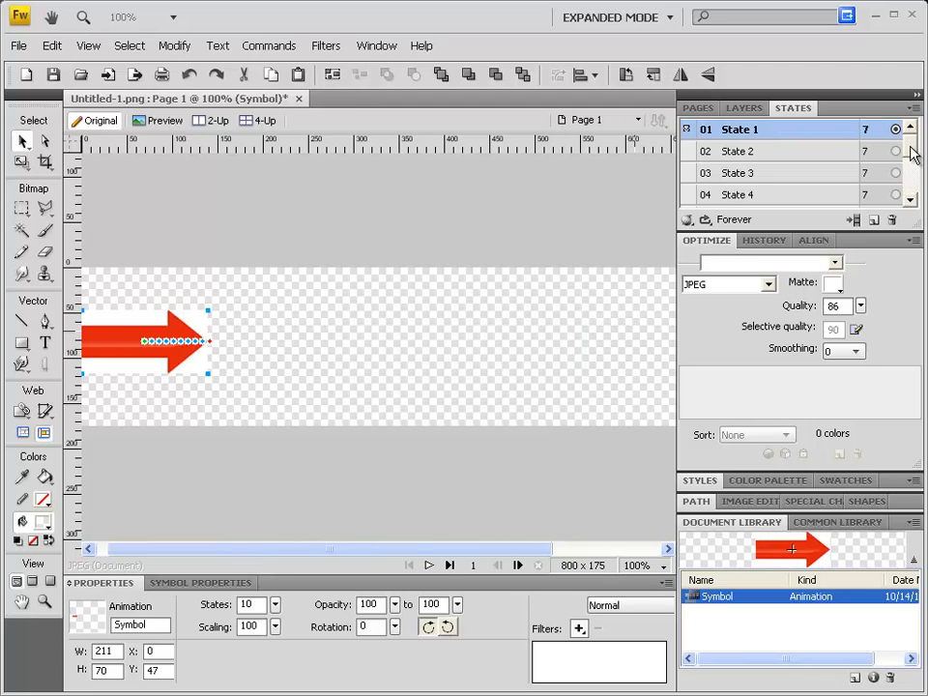
mouse_move(912, 154)
left_mouse_down()
mouse_move(912, 180)
mouse_move(913, 141)
left_mouse_up()
left_click_drag(212, 347, 653, 345)
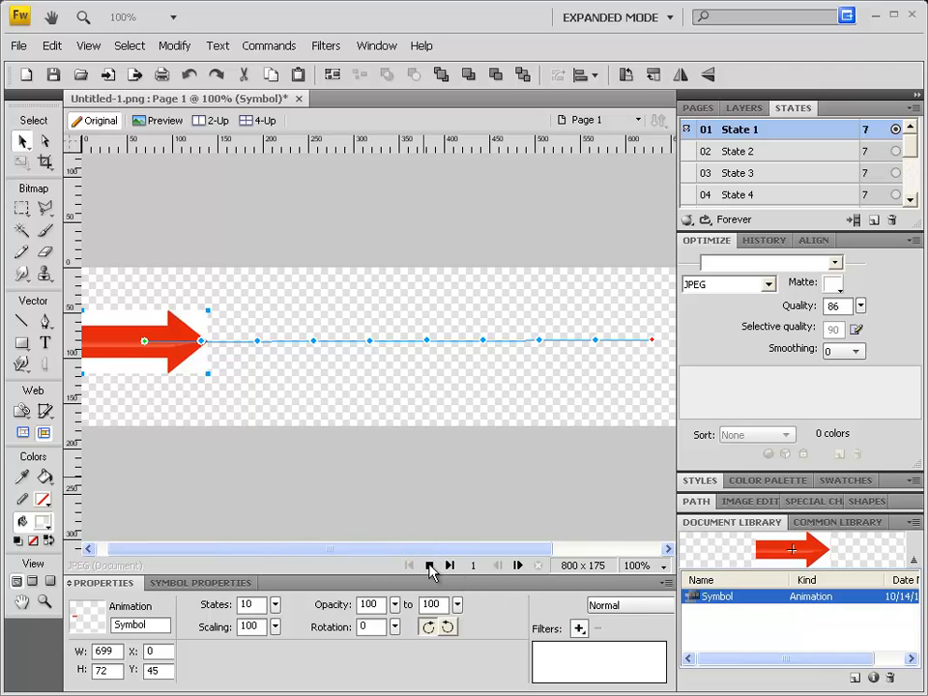
- Preview the arrow moving across the canvas and undo its animation
left_click(428, 566)
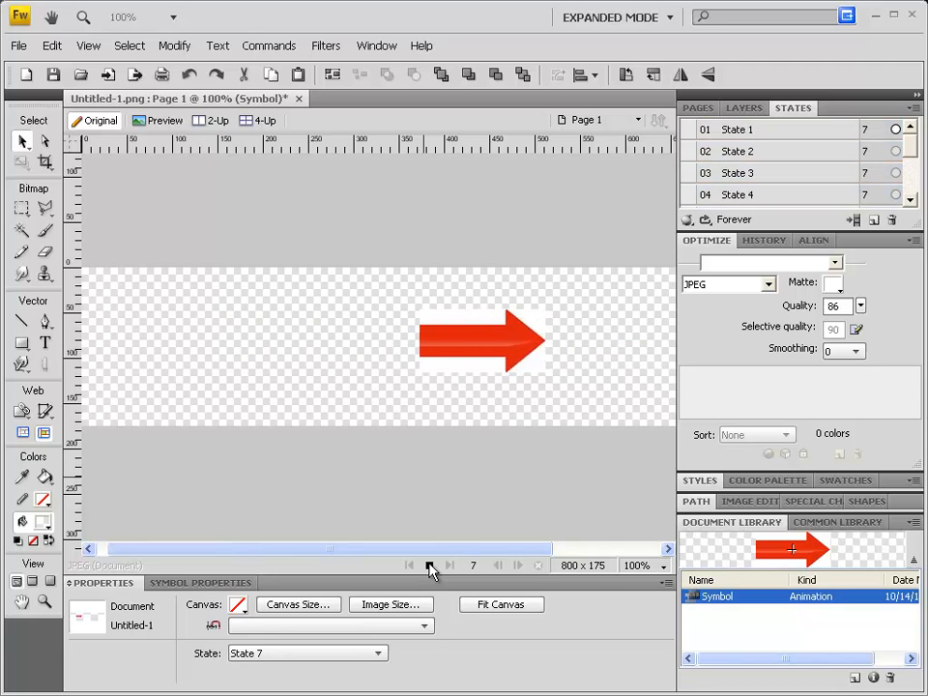
left_click(429, 566)
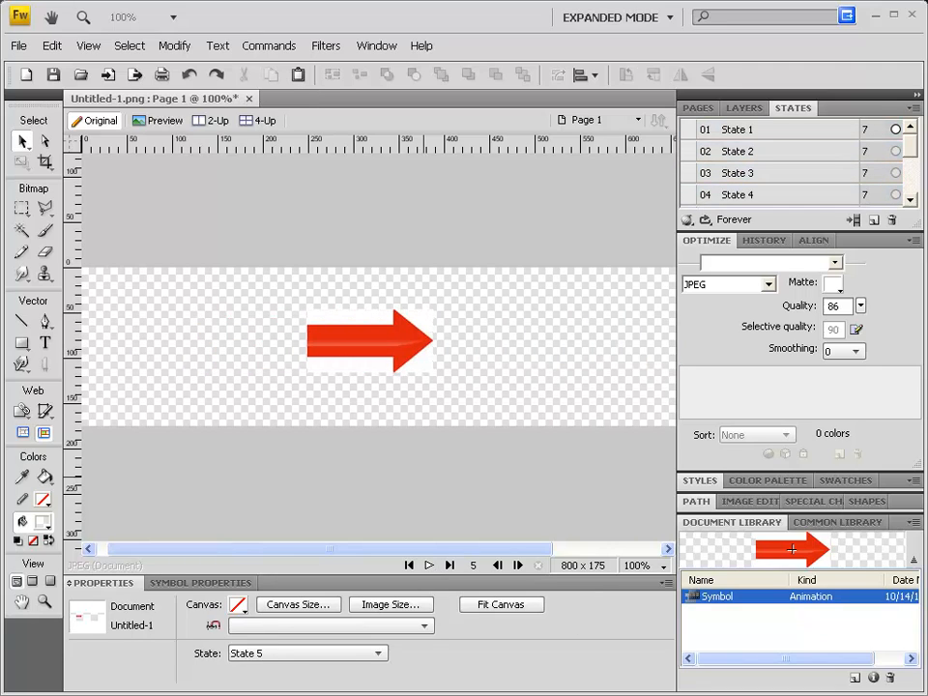
key("ctrl+z")
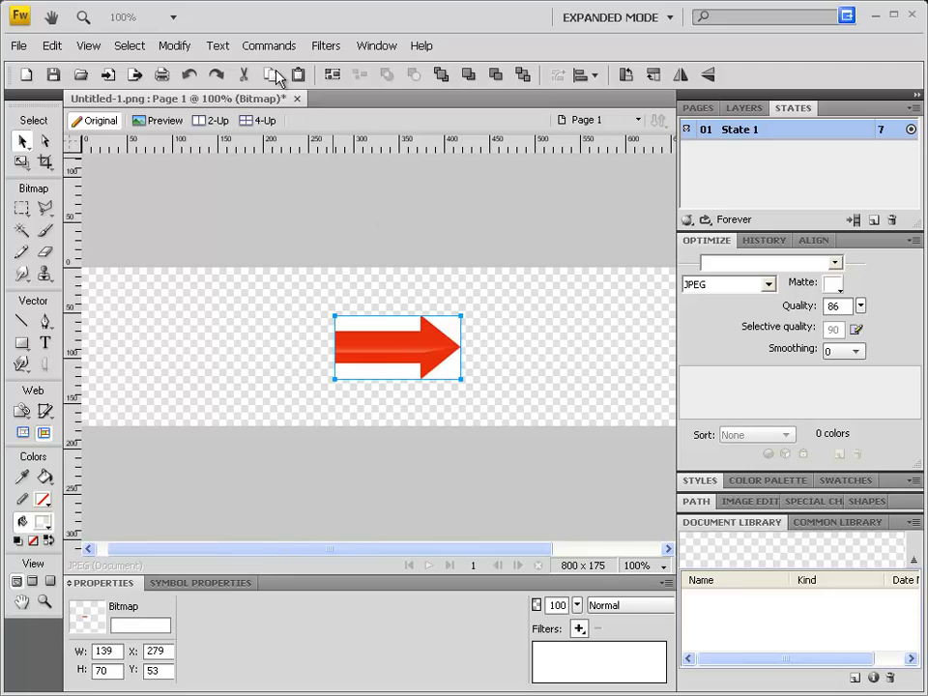
- Animate the arrow over 16 states with a 360-degree clockwise rotation, adding the missing states, and preview the spinning arrow
left_click(177, 46)
mouse_move(194, 90)
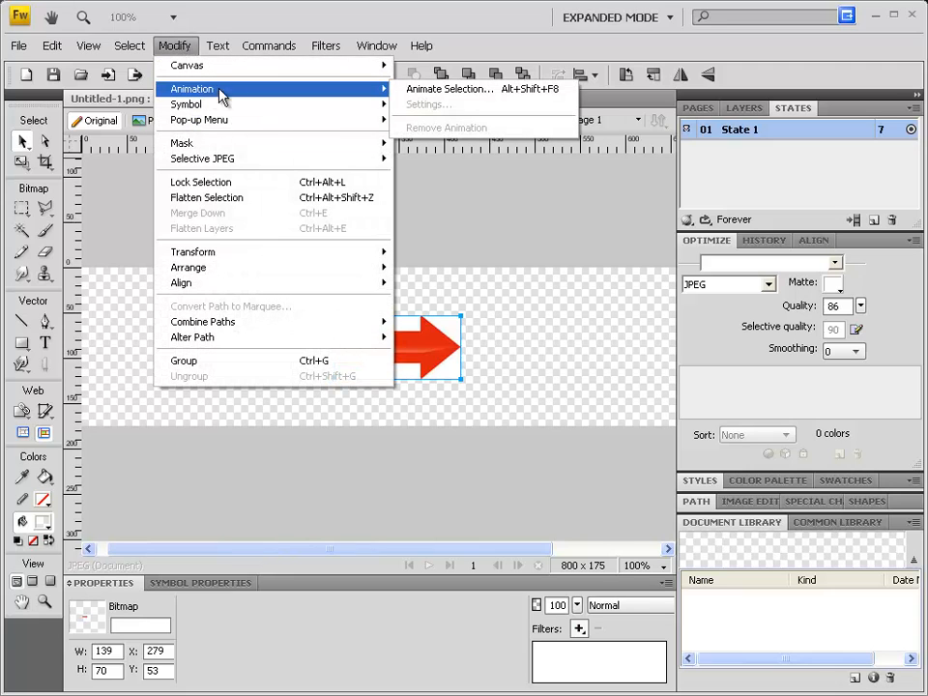
left_click(470, 94)
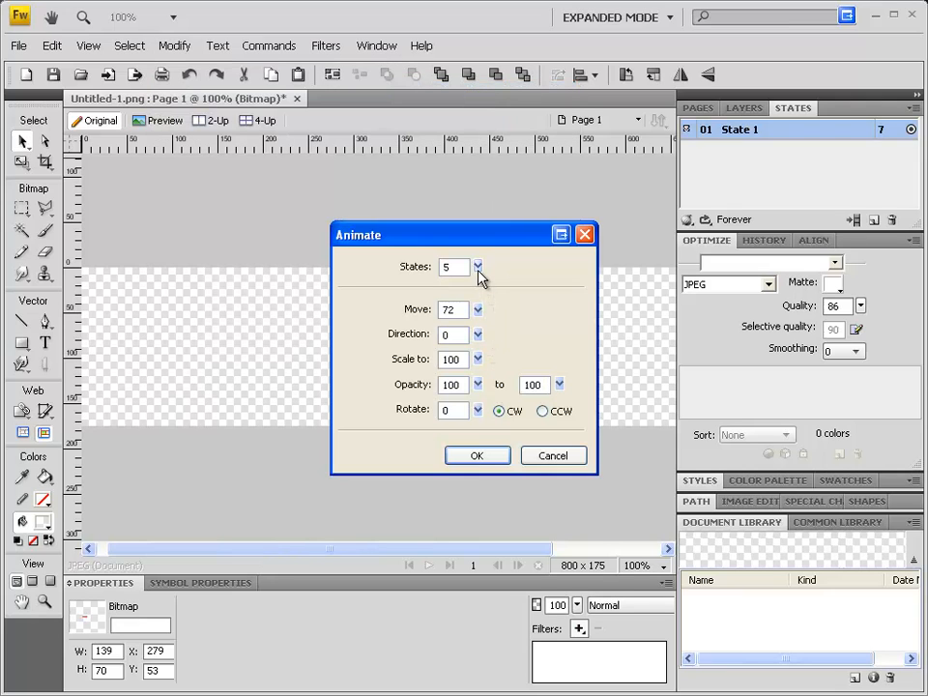
mouse_move(477, 266)
left_mouse_down()
mouse_move(481, 275)
mouse_move(478, 249)
left_mouse_up()
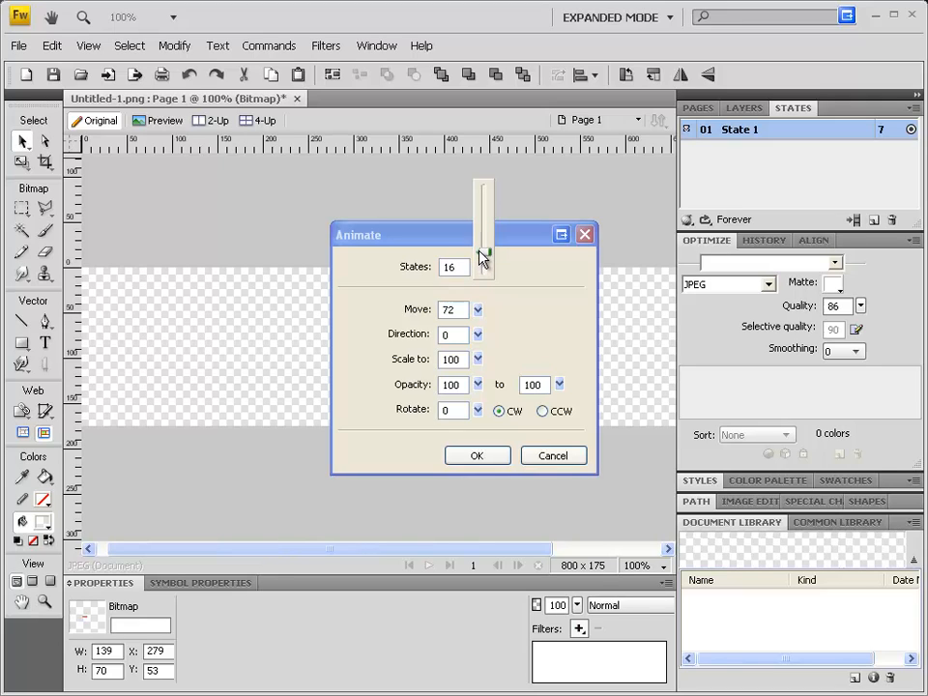
left_click_drag(480, 257, 482, 259)
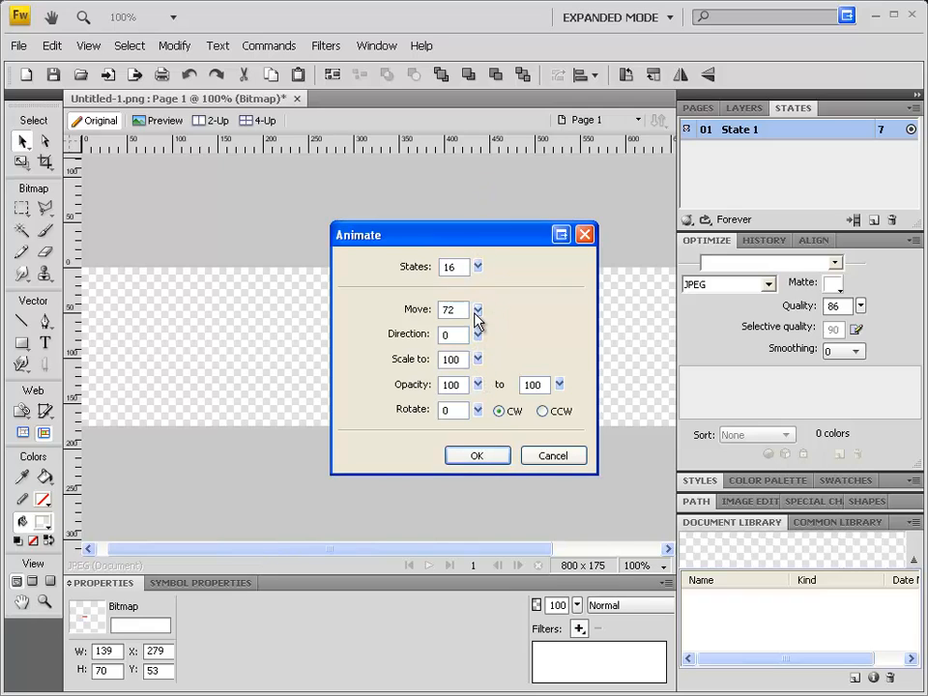
left_click_drag(482, 416, 486, 315)
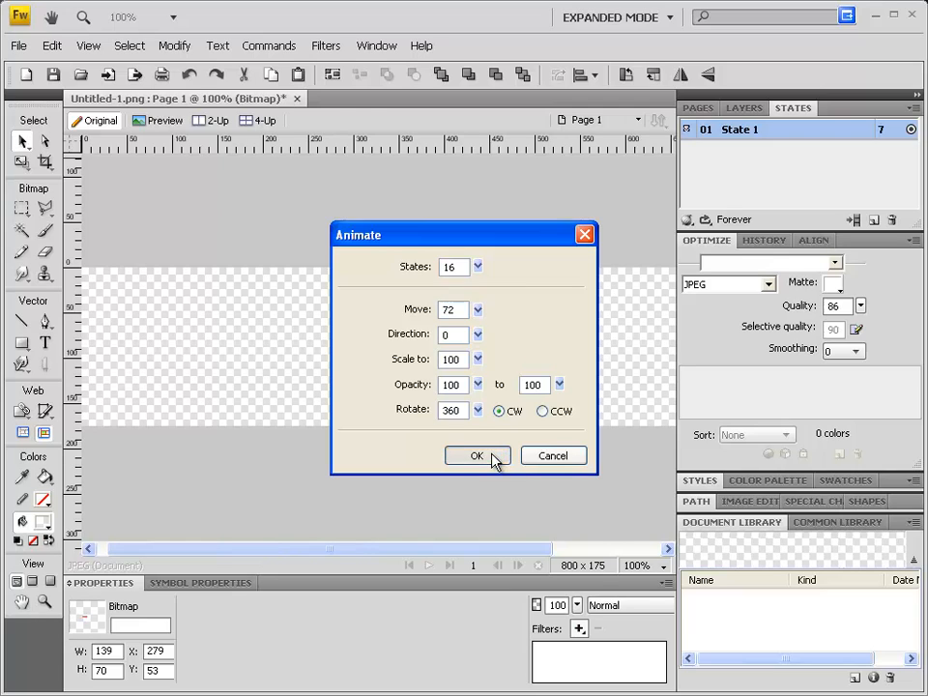
left_click(492, 456)
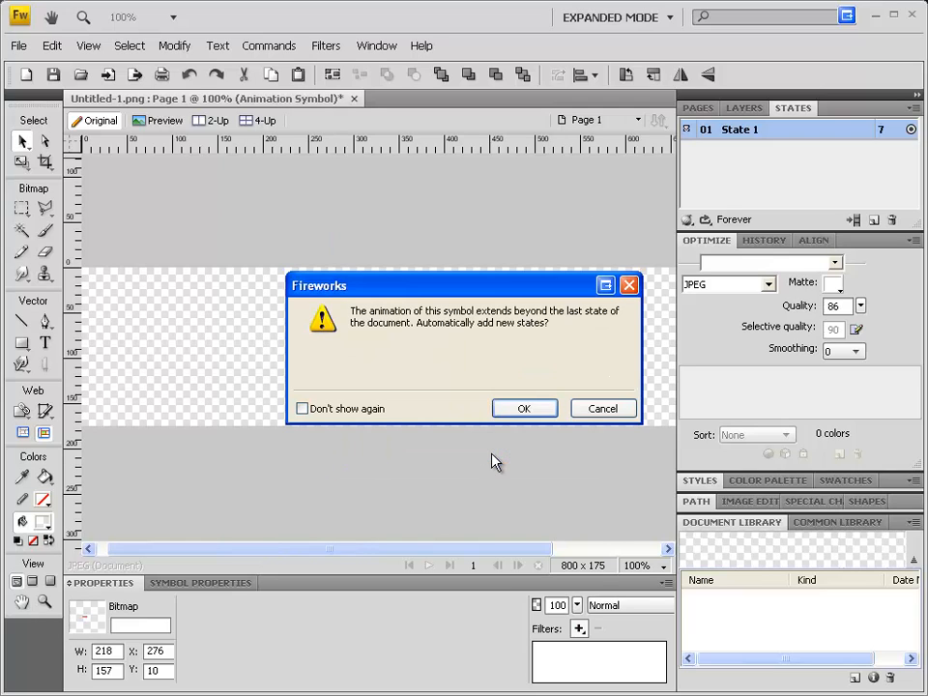
left_click(532, 411)
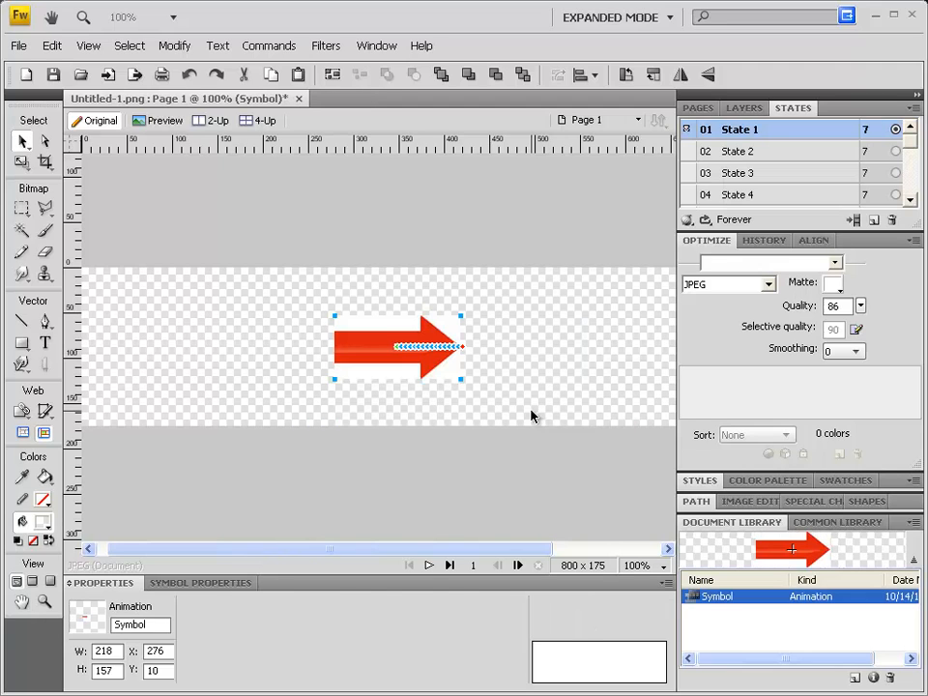
left_click(429, 567)
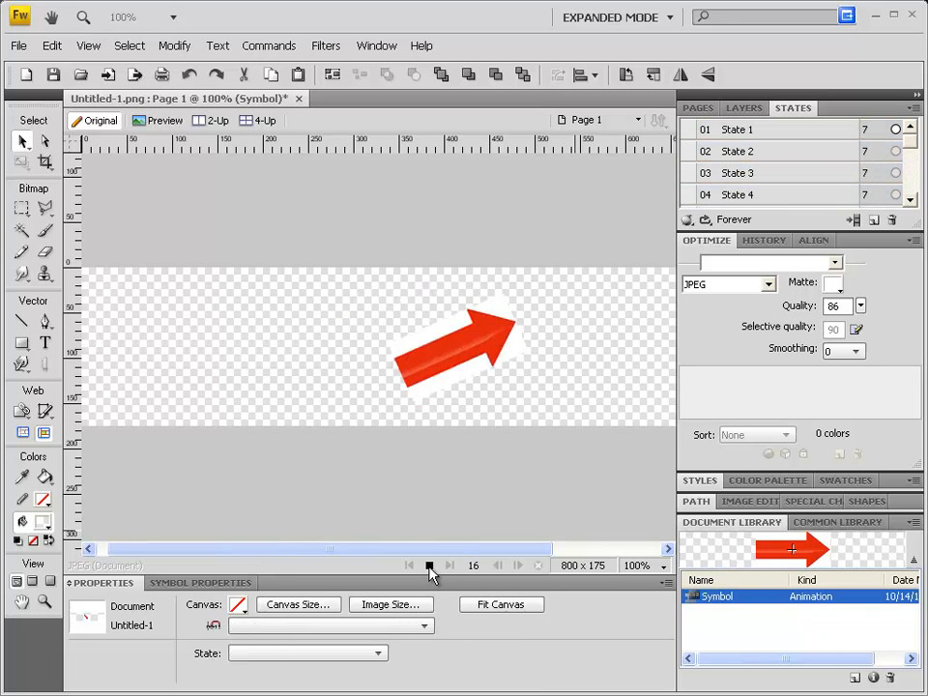
left_click(429, 566)
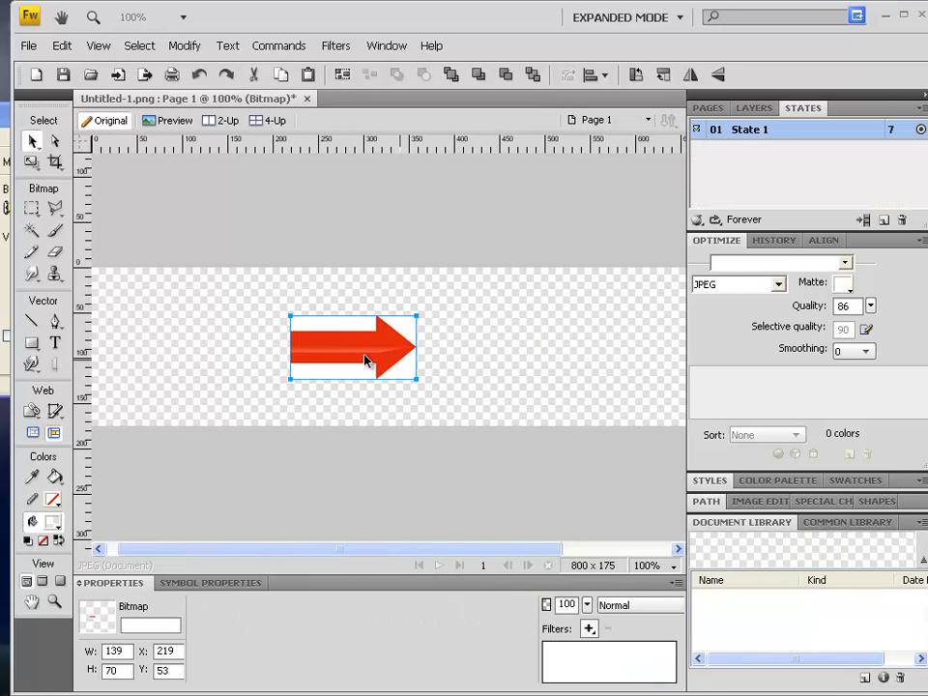
- Open the animation settings for the selected arrow bitmap and set its movement distance to 0
left_click(183, 45)
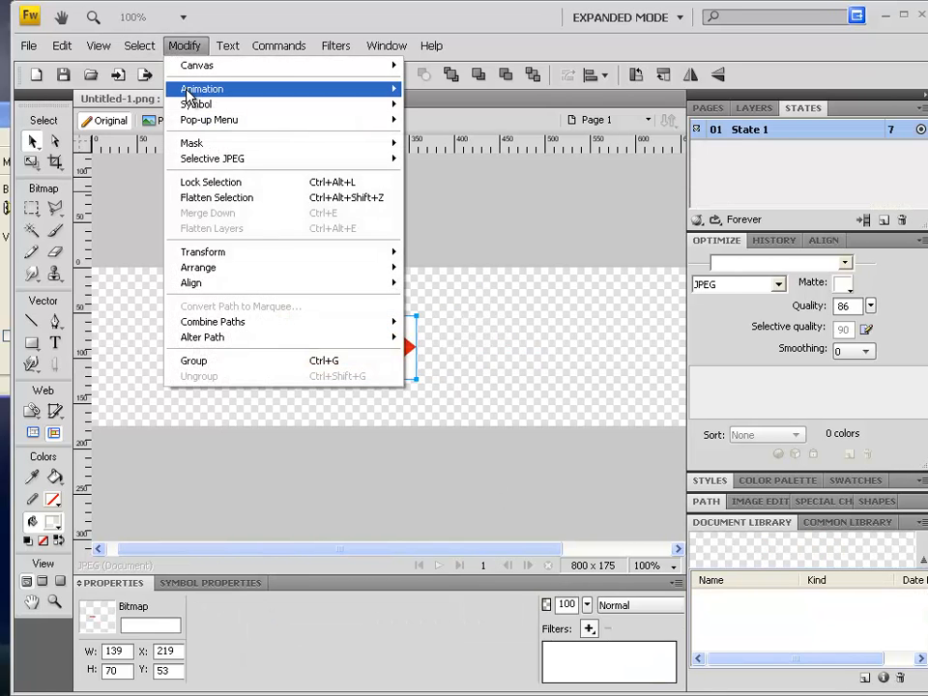
mouse_move(189, 92)
left_click(445, 94)
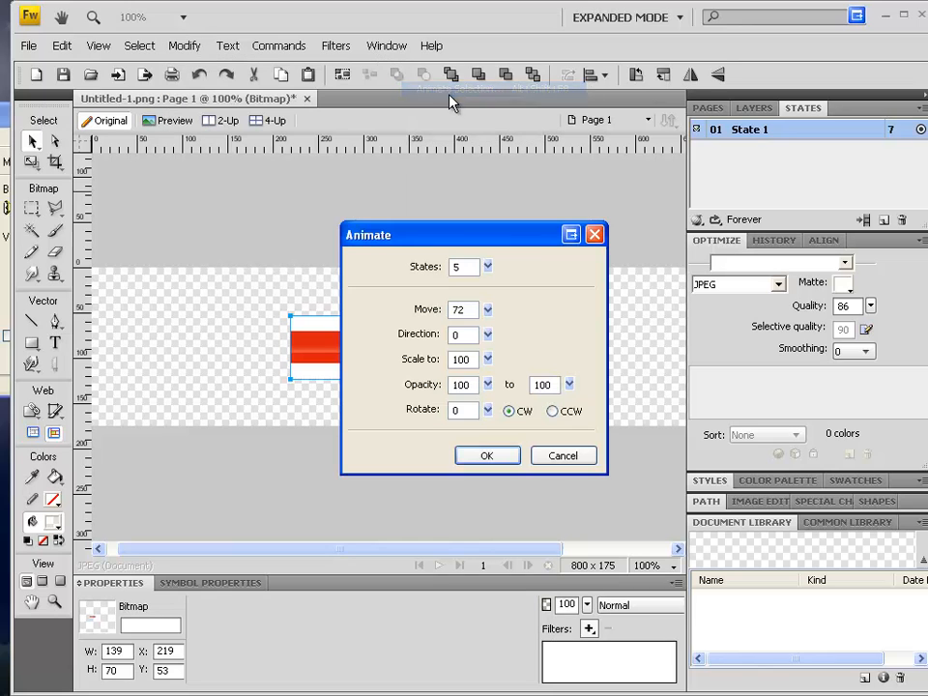
left_click_drag(489, 310, 491, 340)
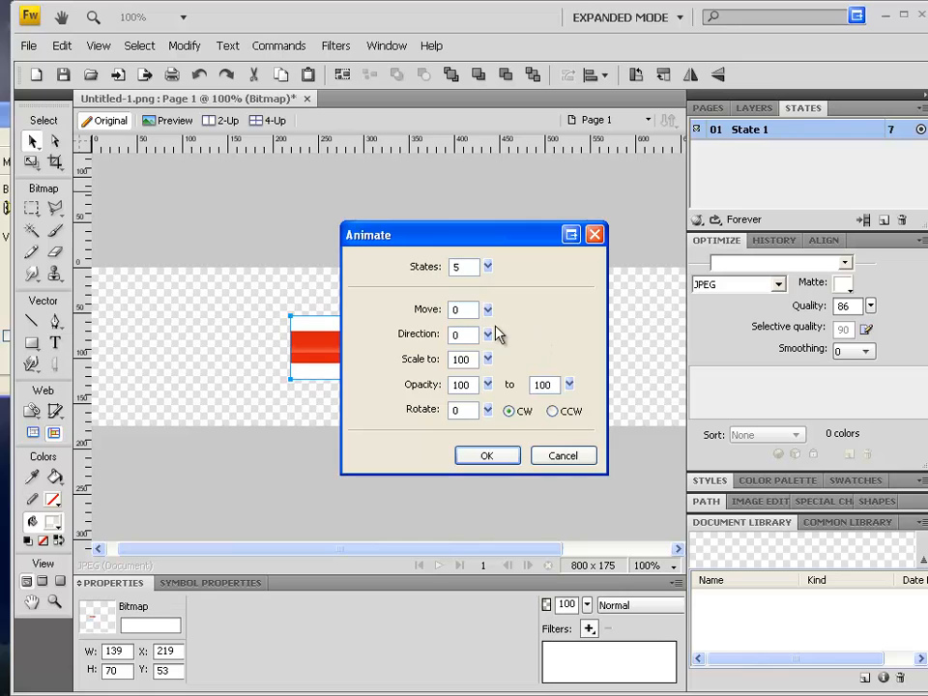
left_click(489, 310)
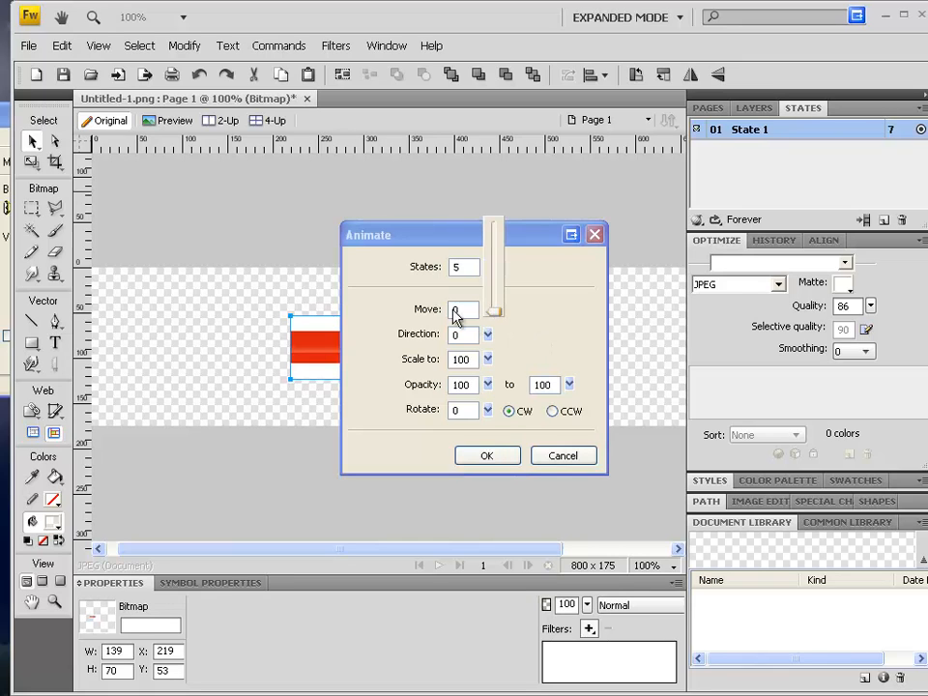
left_click(544, 321)
left_click(488, 312)
- Scale the arrow to 10 over an increased number of states, adding the missing states, and preview the shrinking animation
left_click(488, 363)
left_click_drag(488, 360, 491, 392)
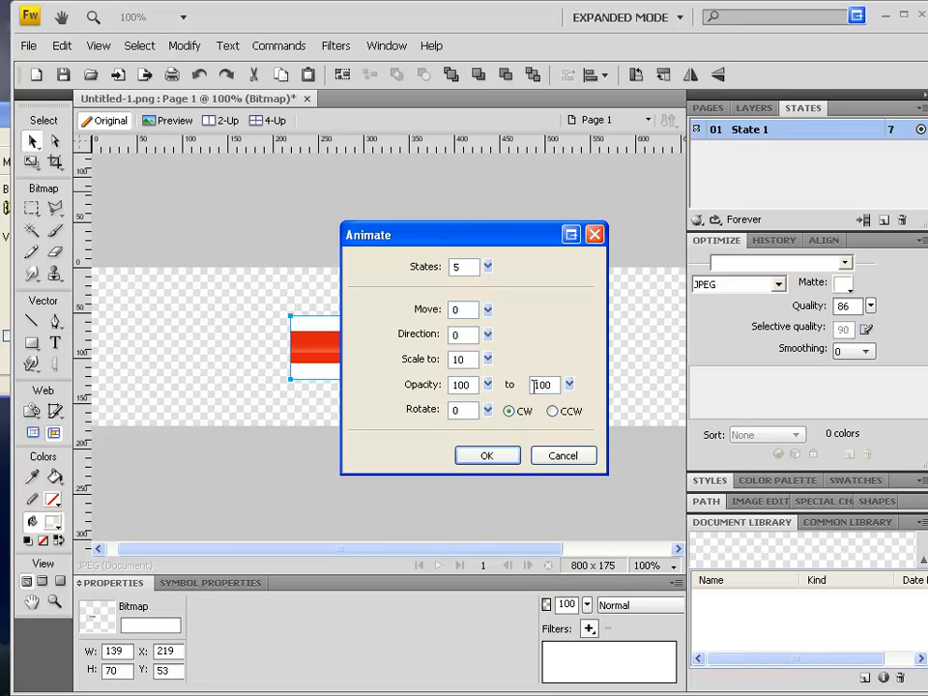
mouse_move(488, 271)
left_mouse_down()
mouse_move(490, 259)
mouse_move(493, 275)
left_mouse_up()
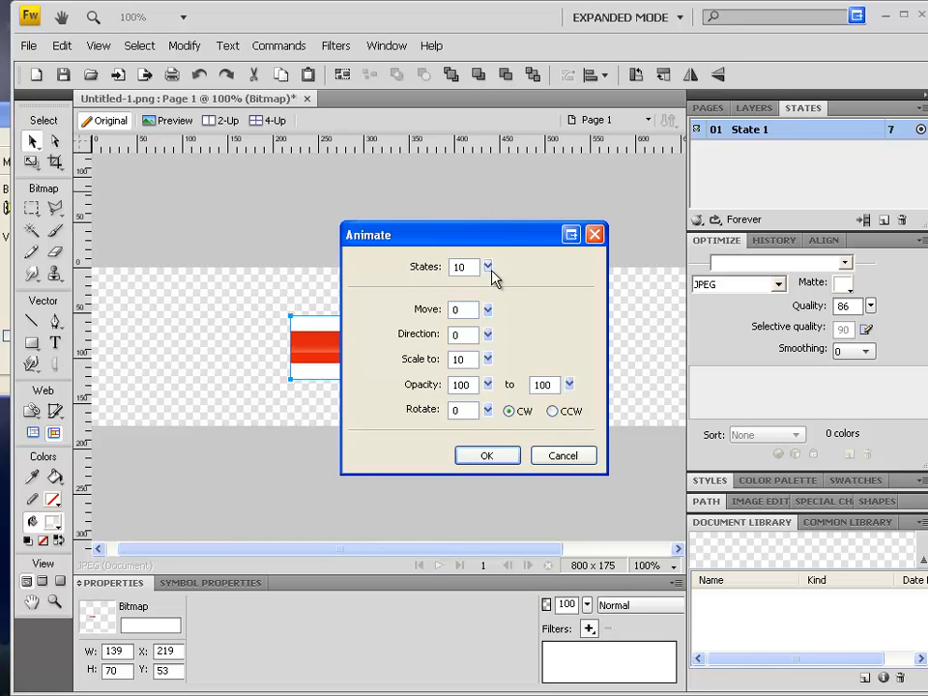
left_click(506, 460)
left_click(553, 409)
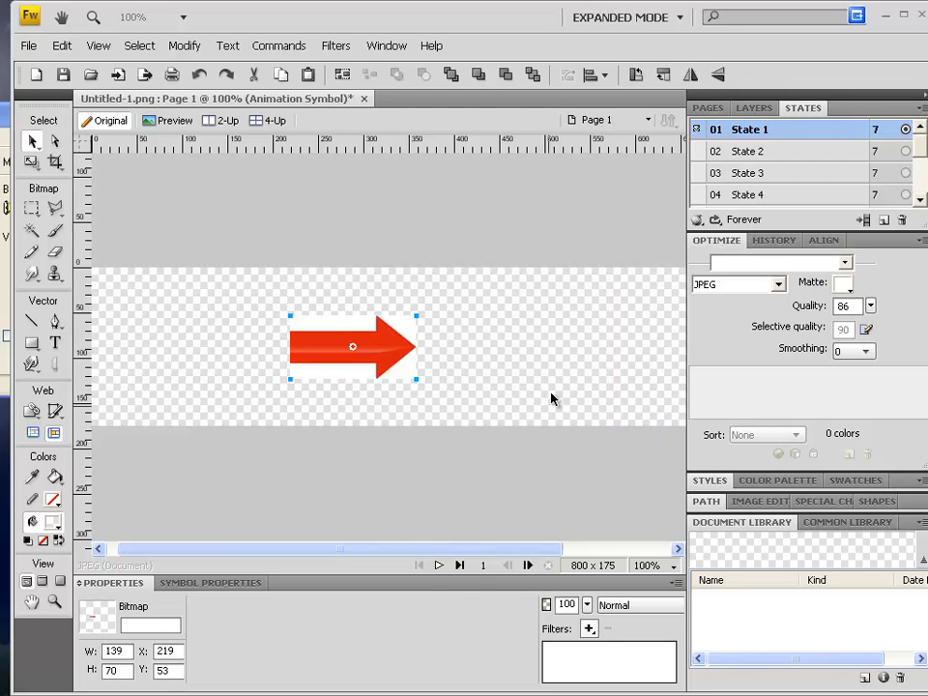
left_click(440, 566)
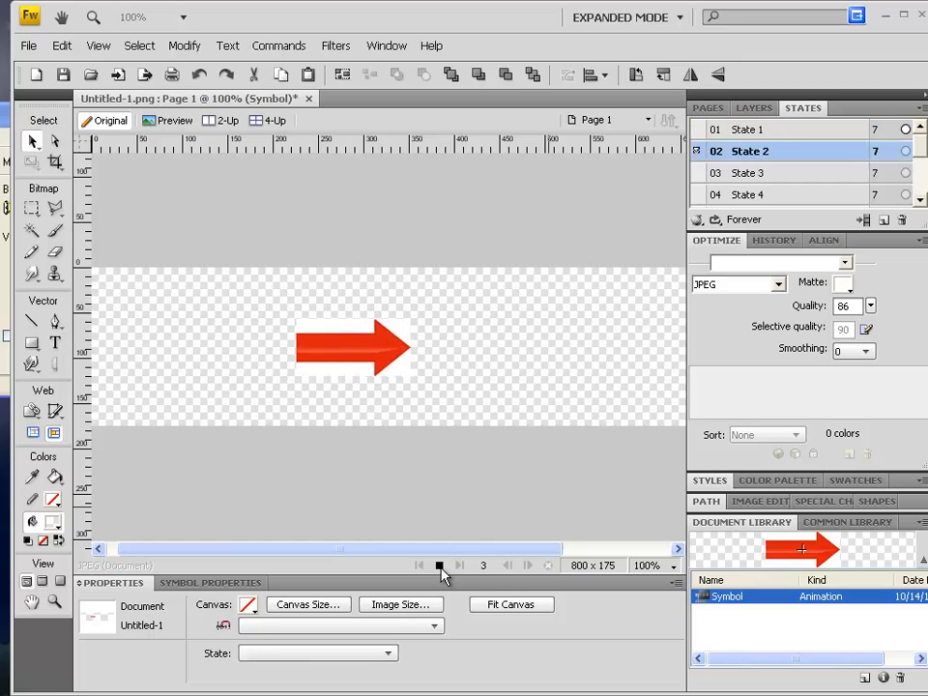
left_click(440, 566)
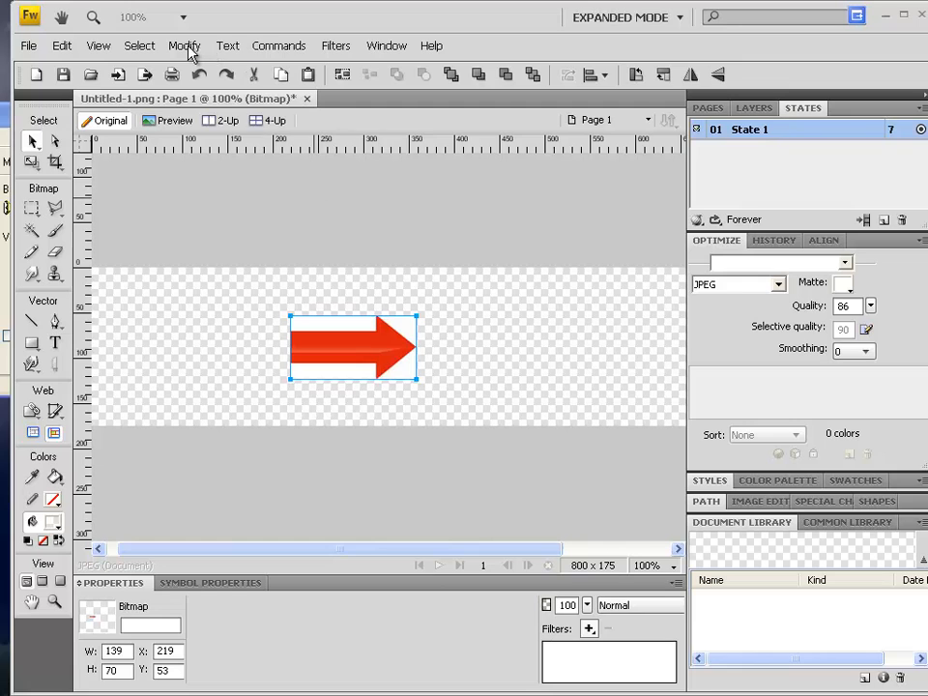
- Open the animation settings for the selected arrow bitmap and set its movement to 0
left_click(184, 45)
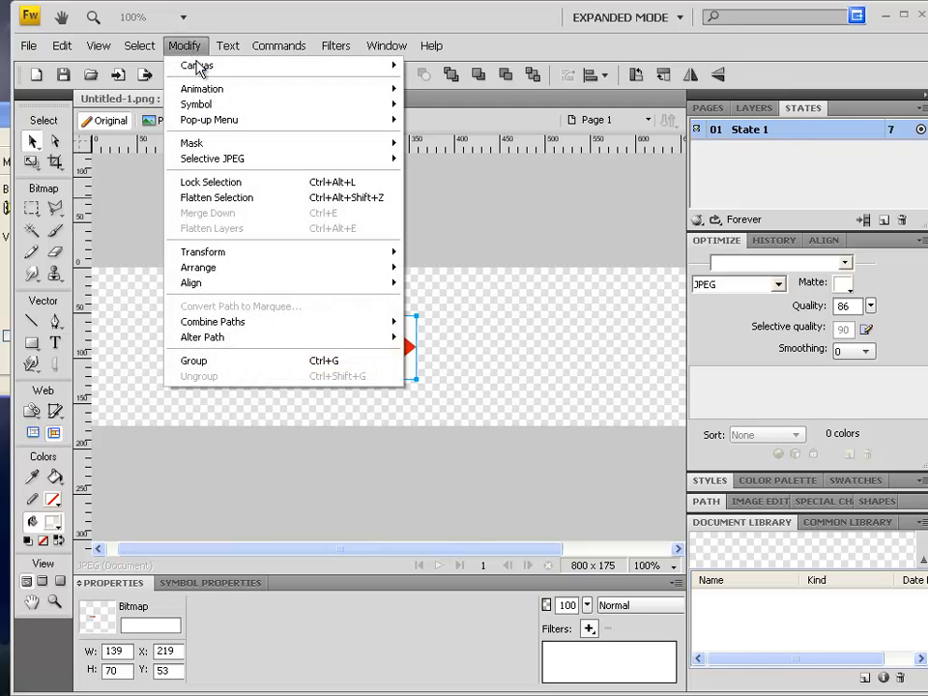
mouse_move(383, 89)
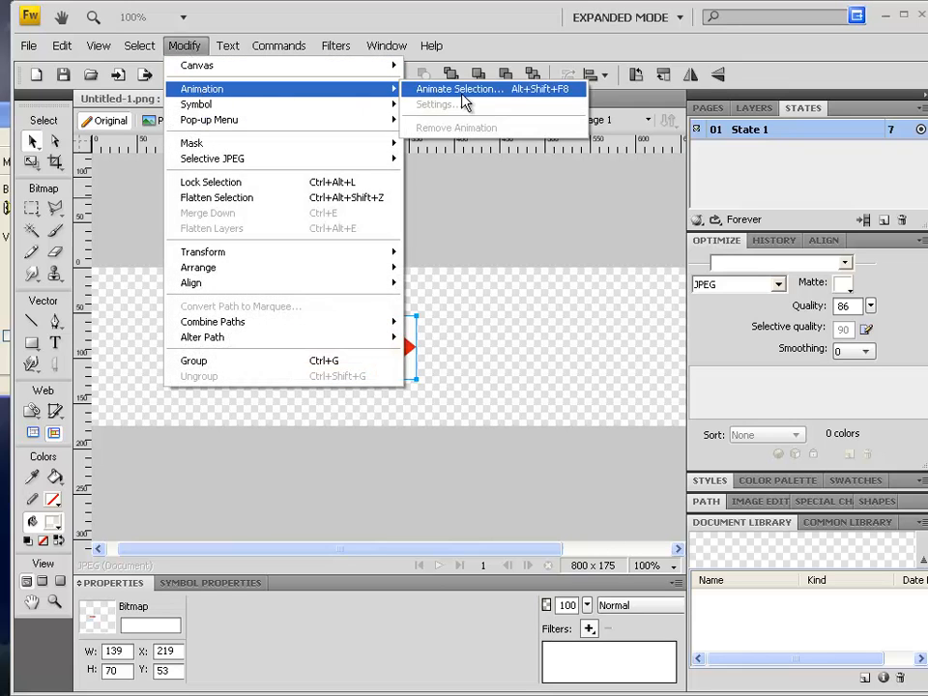
left_click(462, 92)
left_click_drag(487, 310, 493, 352)
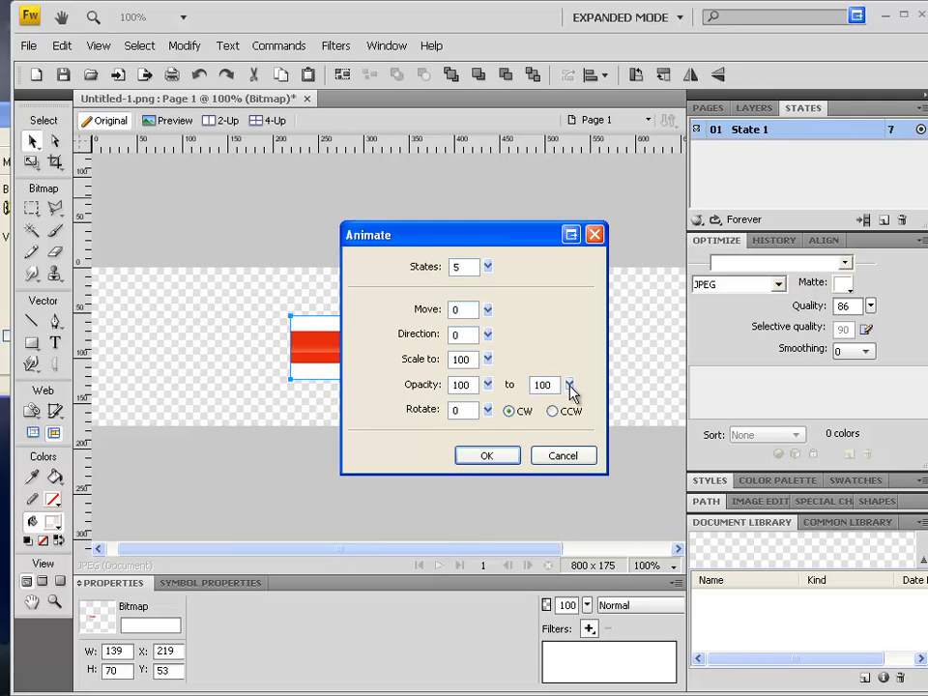
- Fade the arrow from 100 to 5 opacity over 24 states, adding the missing states, and preview the fading animation
left_click(570, 385)
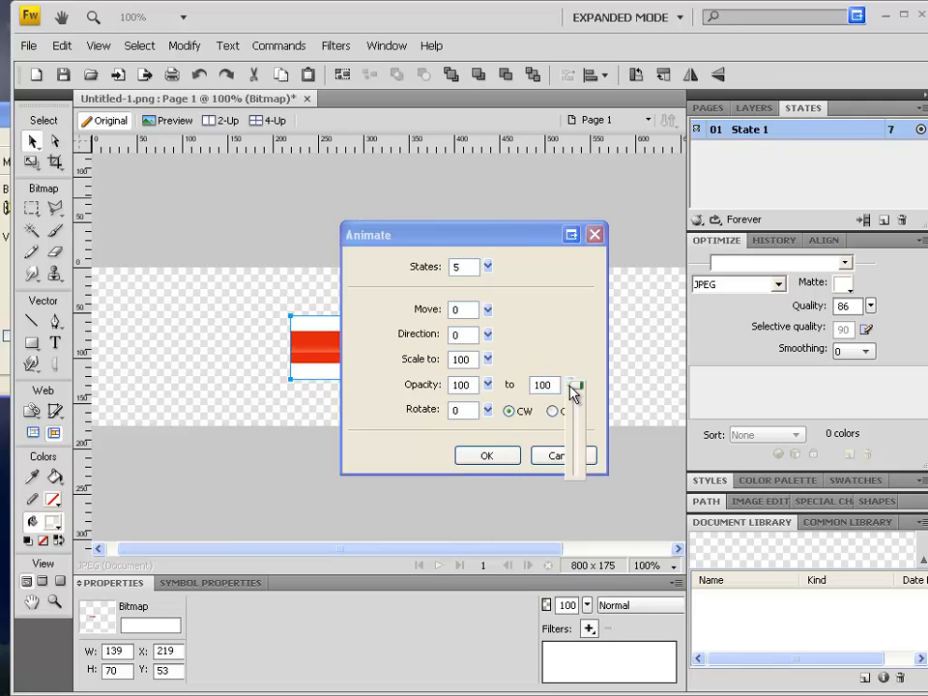
left_click(571, 387)
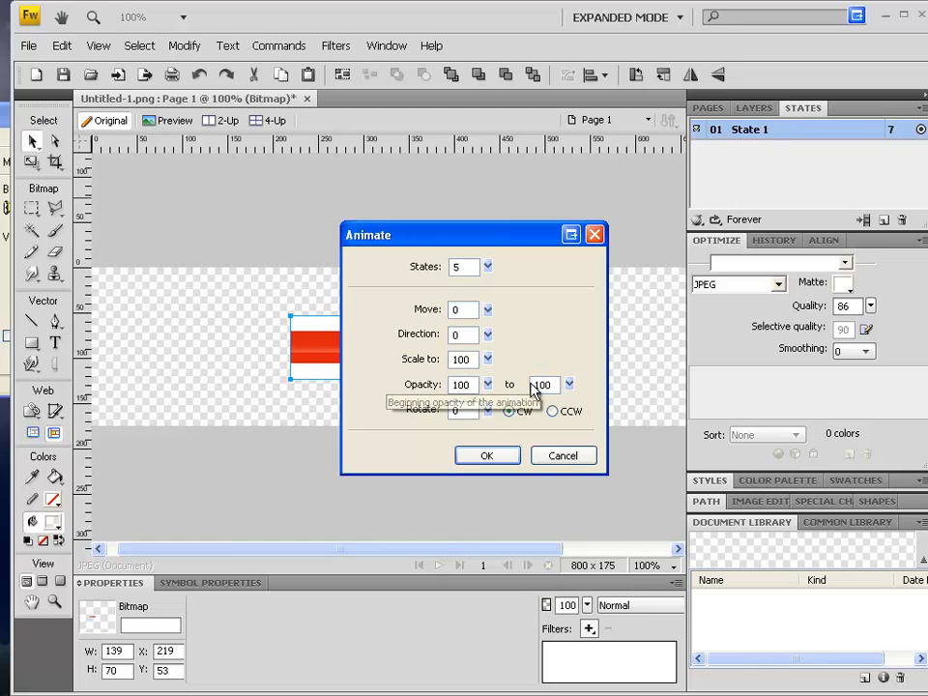
left_click_drag(573, 387, 576, 471)
left_click_drag(487, 266, 492, 242)
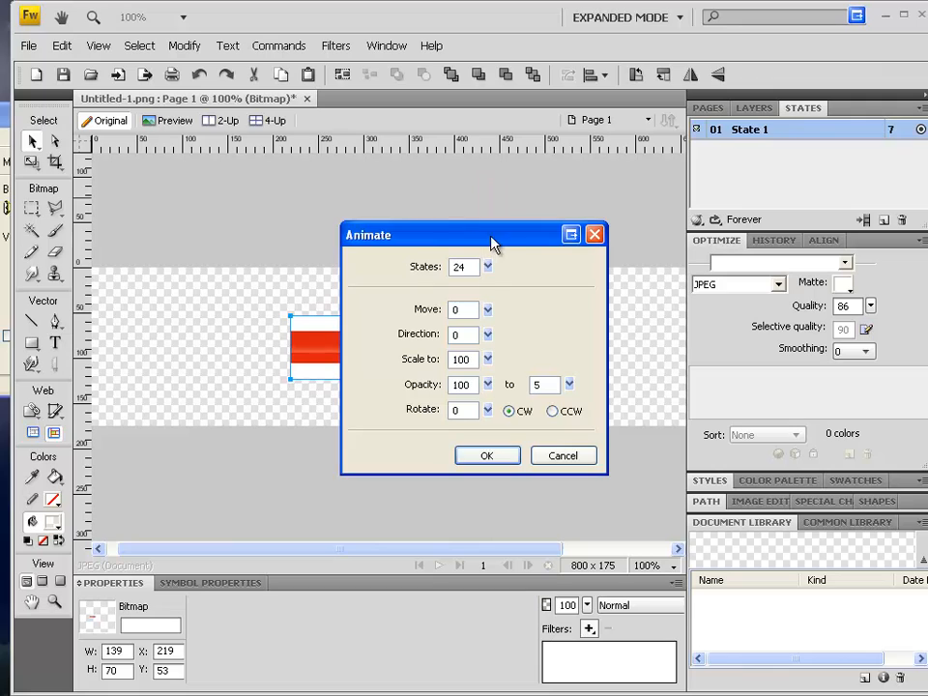
left_click(493, 463)
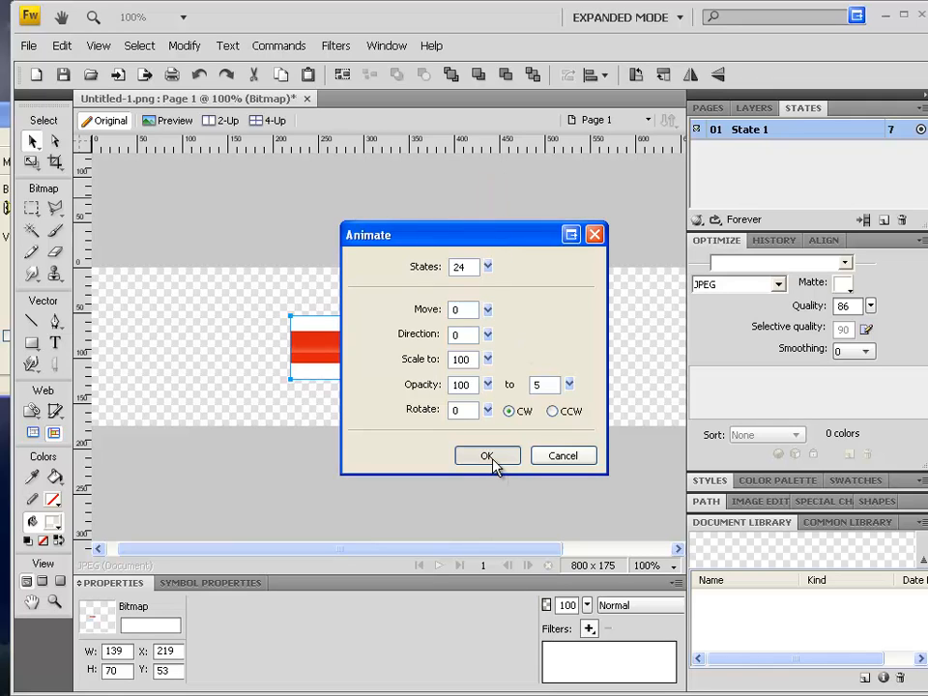
left_click(534, 409)
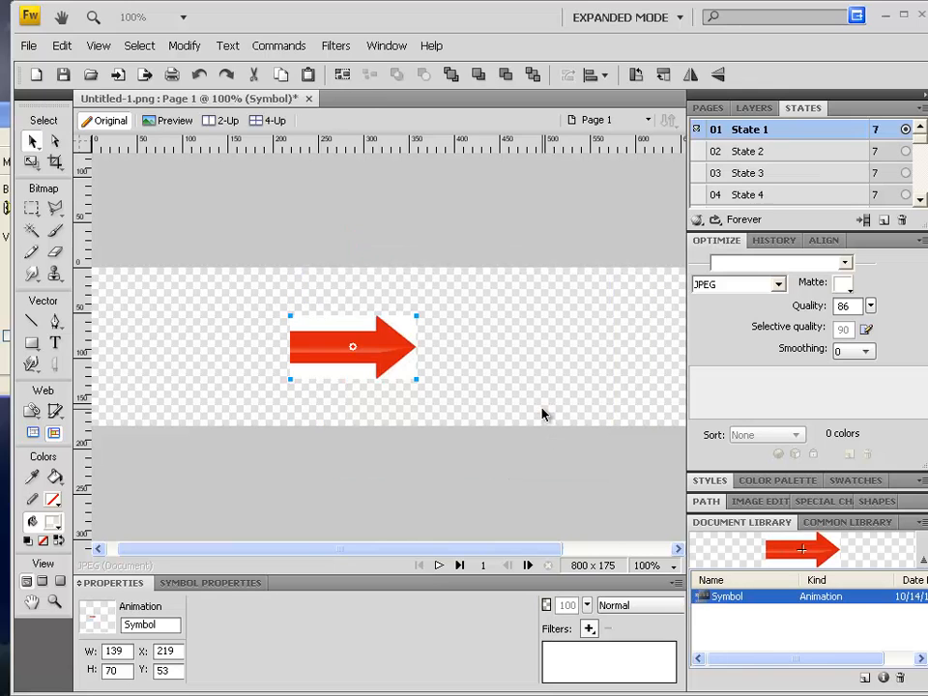
left_click(437, 568)
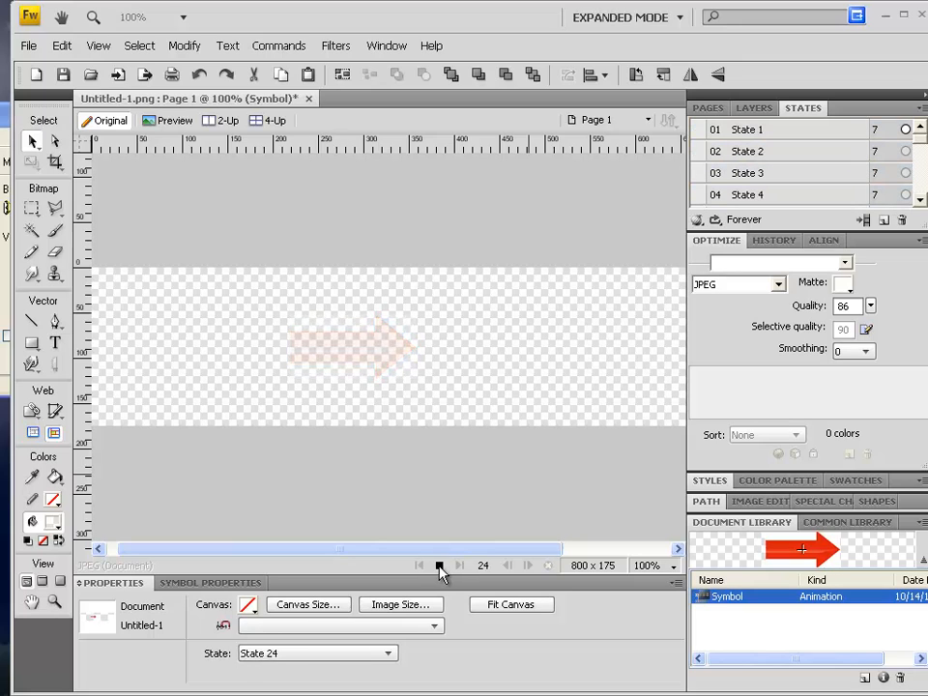
left_click(440, 569)
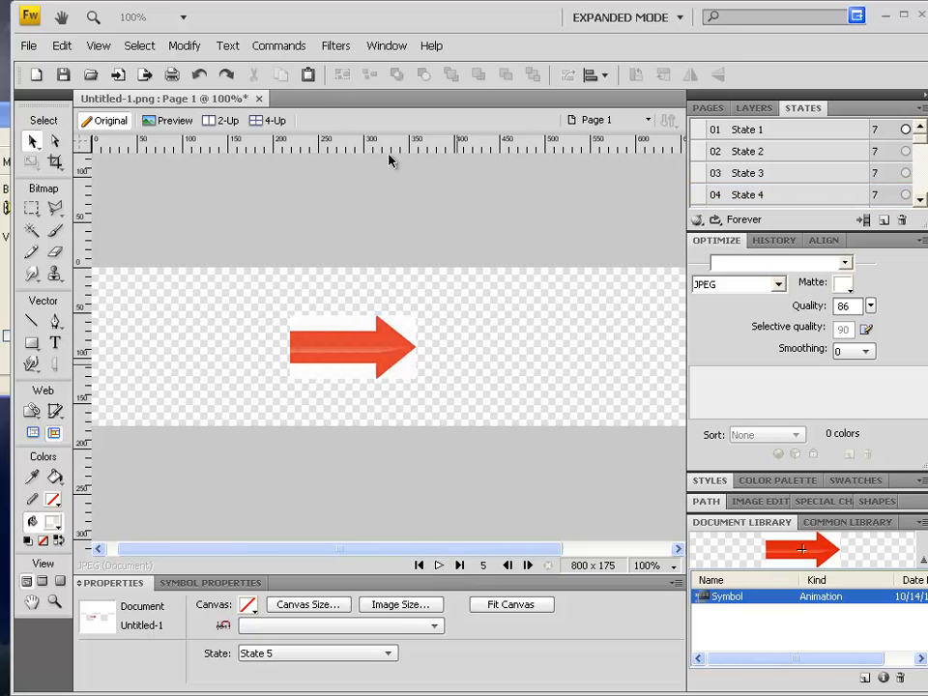
- Undo the arrow's fade animation
left_click(193, 48)
mouse_move(334, 96)
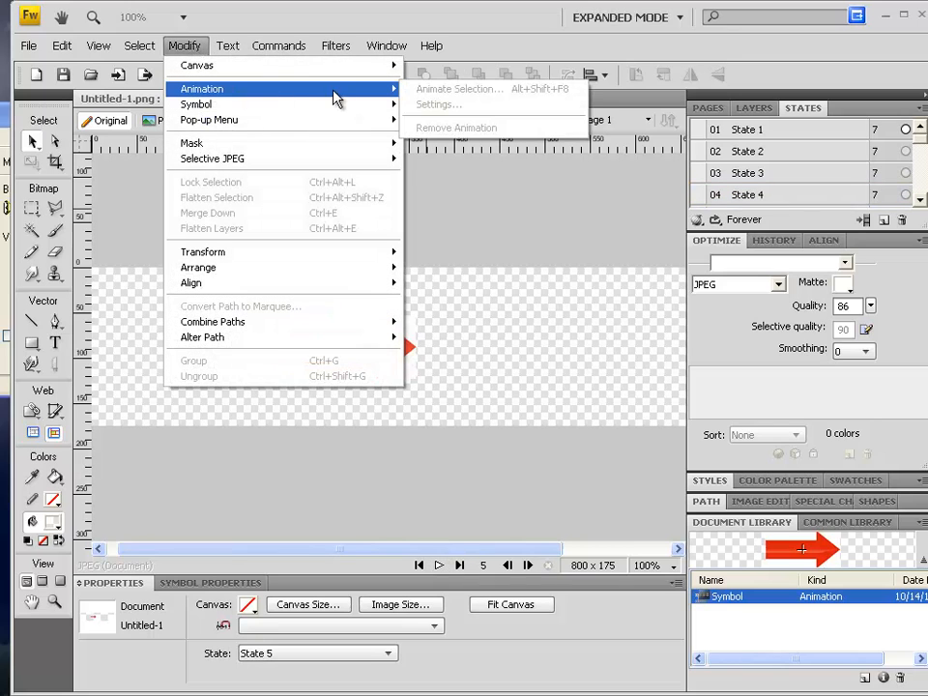
left_click(454, 322)
left_click(183, 46)
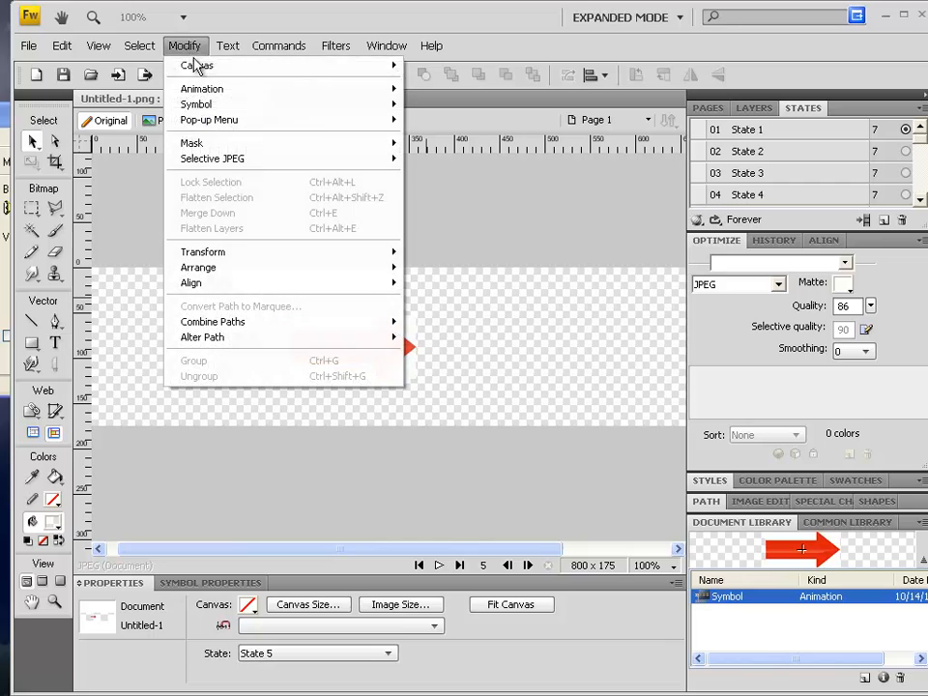
left_click(367, 366)
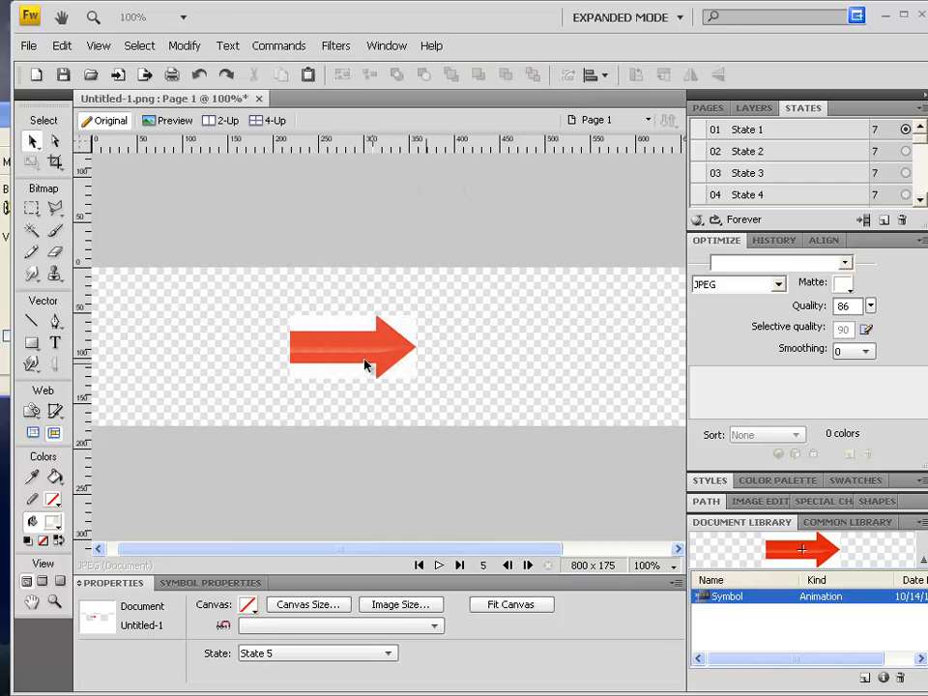
left_click(186, 47)
left_click(348, 114)
key("ctrl+z")
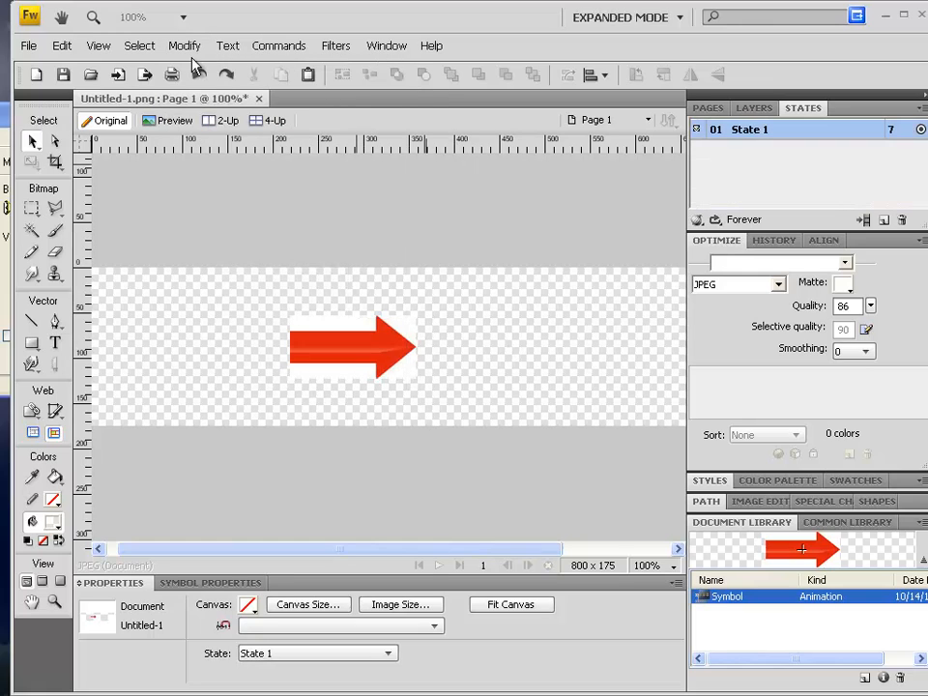